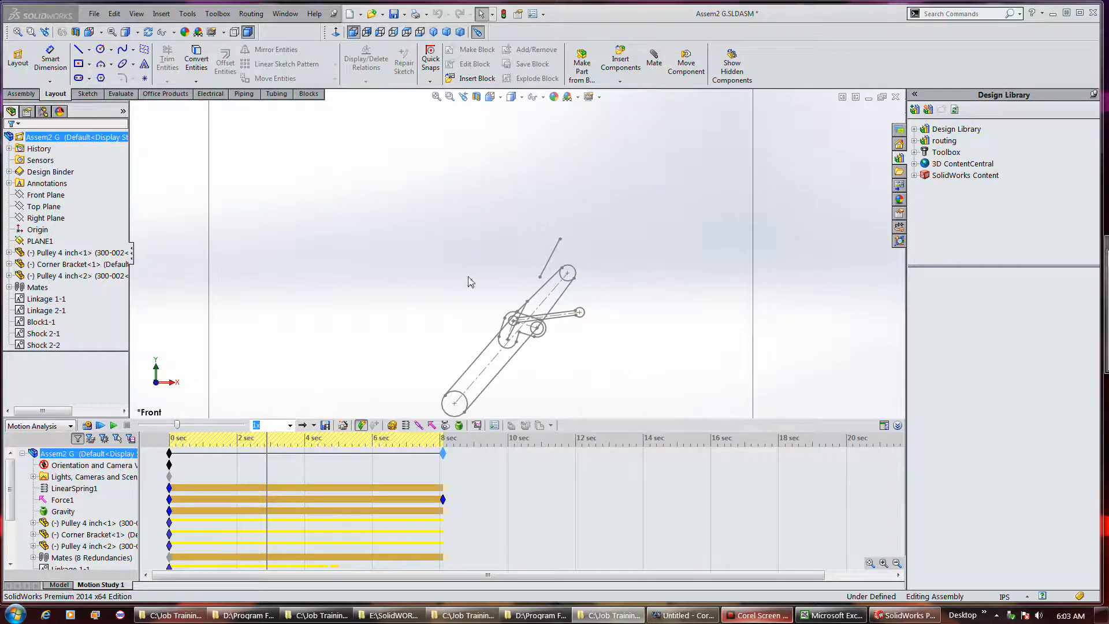
Switch the motion study of the linkage assembly from the timeline to the event-based motion view.
left_click(884, 425)
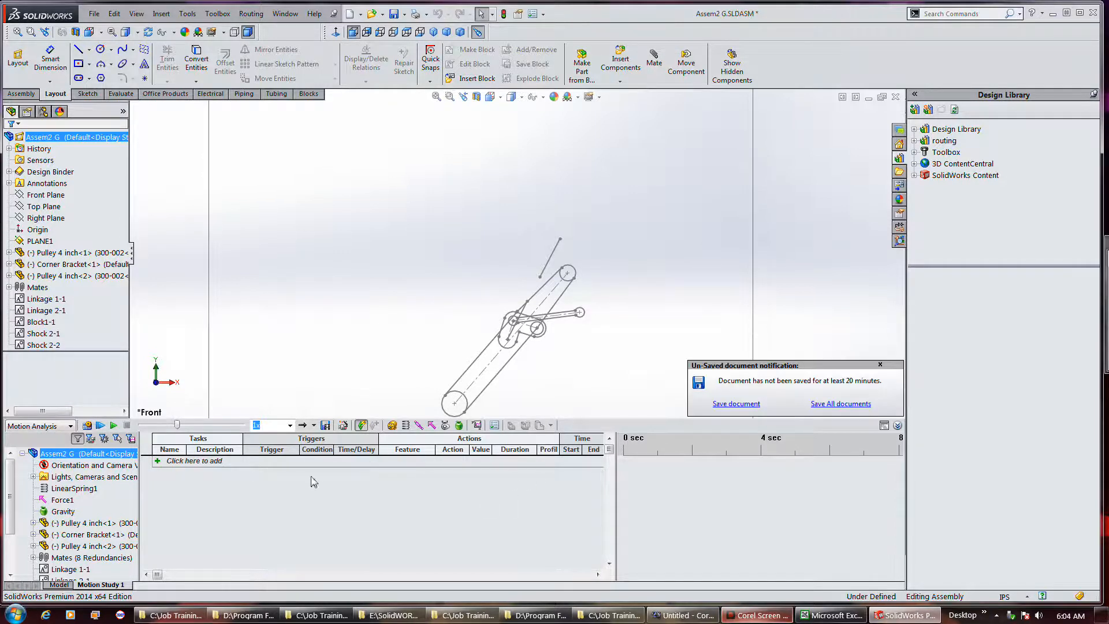
right_click(119, 586)
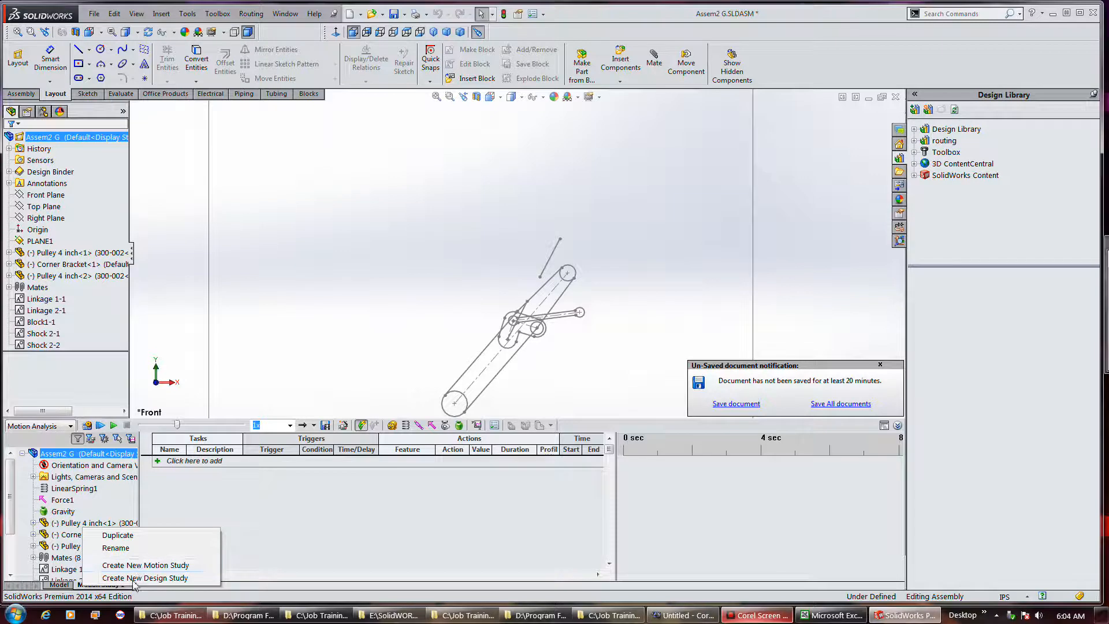
left_click(283, 531)
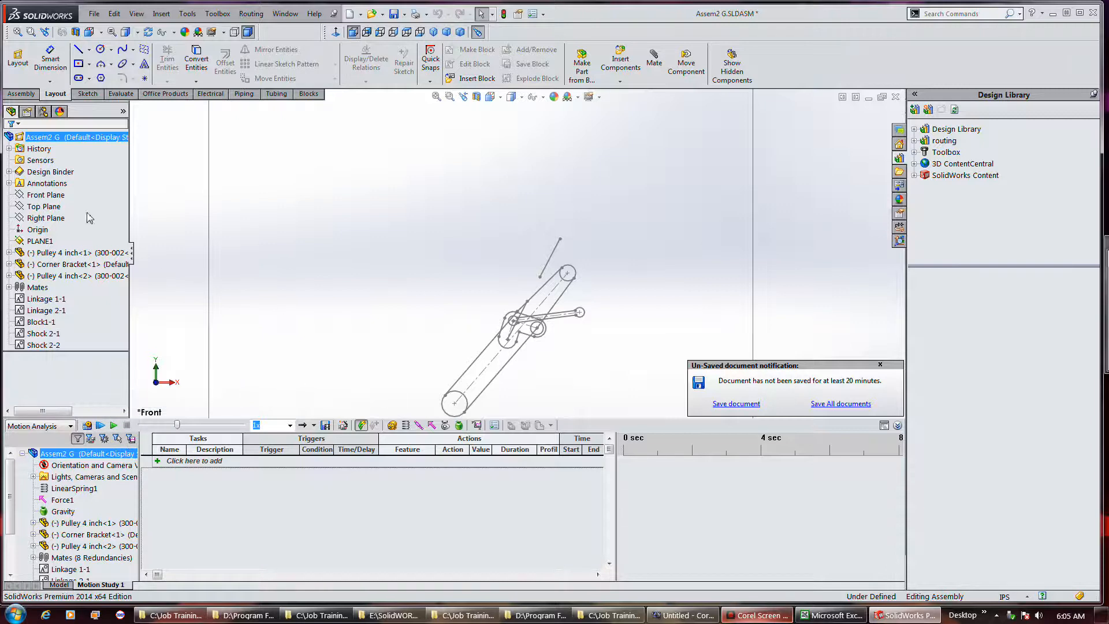
left_click(39, 173)
left_click(36, 164)
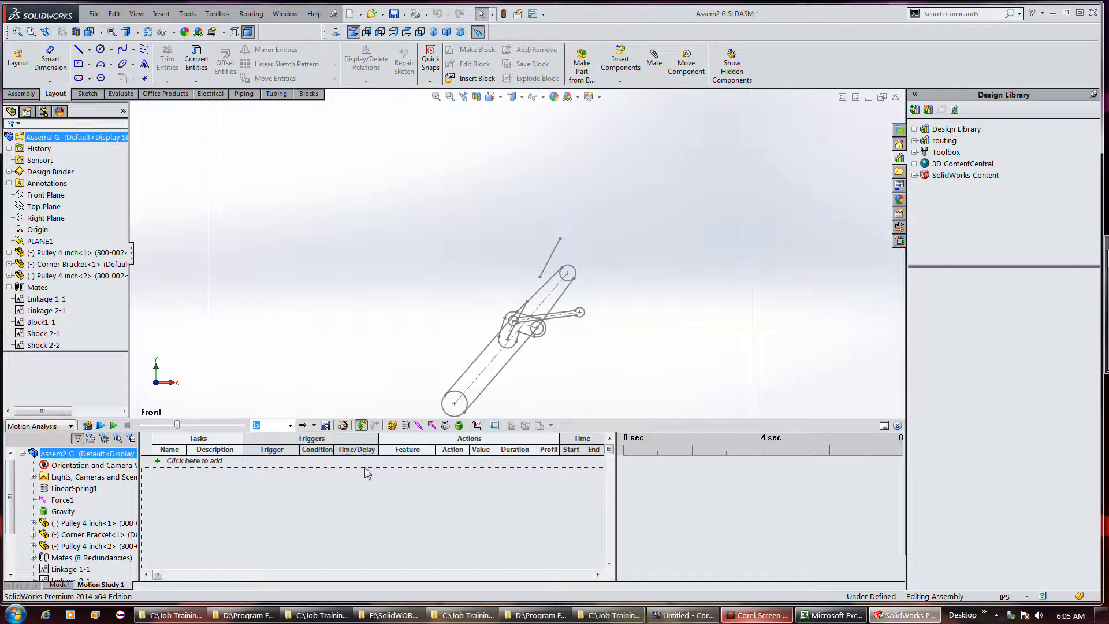
left_click(39, 149)
left_click(883, 426)
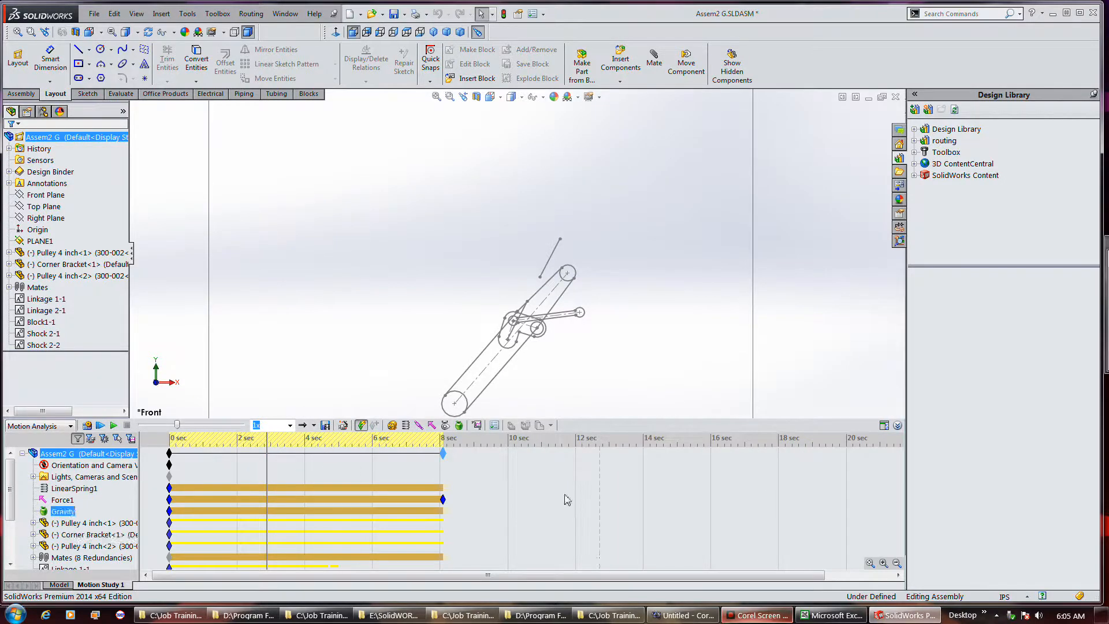
left_click(884, 425)
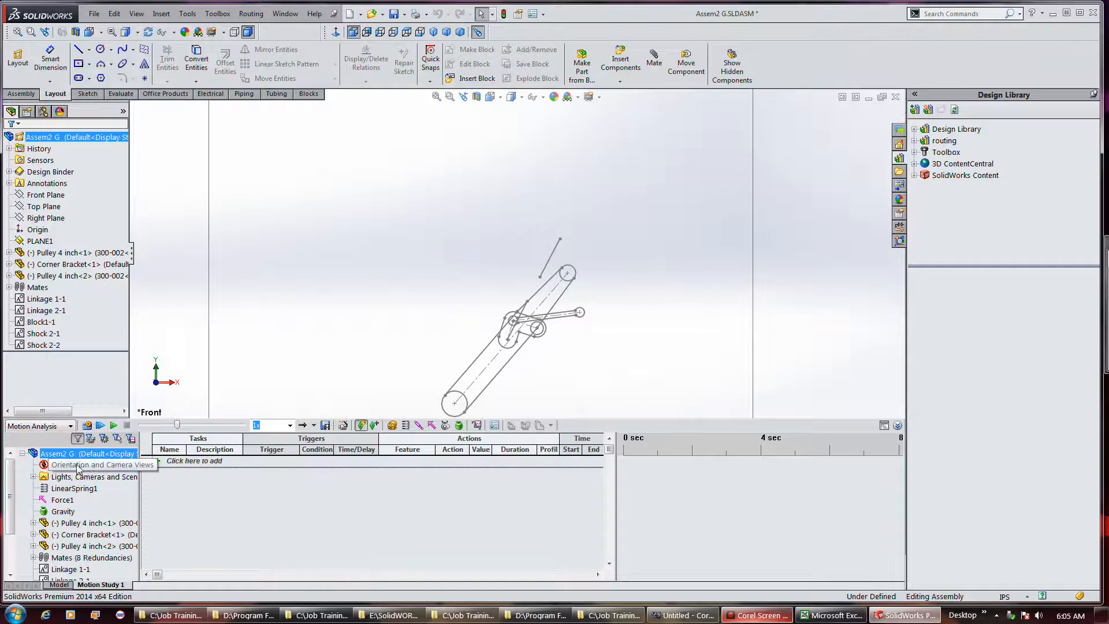
Orbit the assembly and examine the view key options of Orientation and Camera Views in the motion study.
left_click(45, 465)
middle_click_drag(304, 352, 338, 376)
key("Escape")
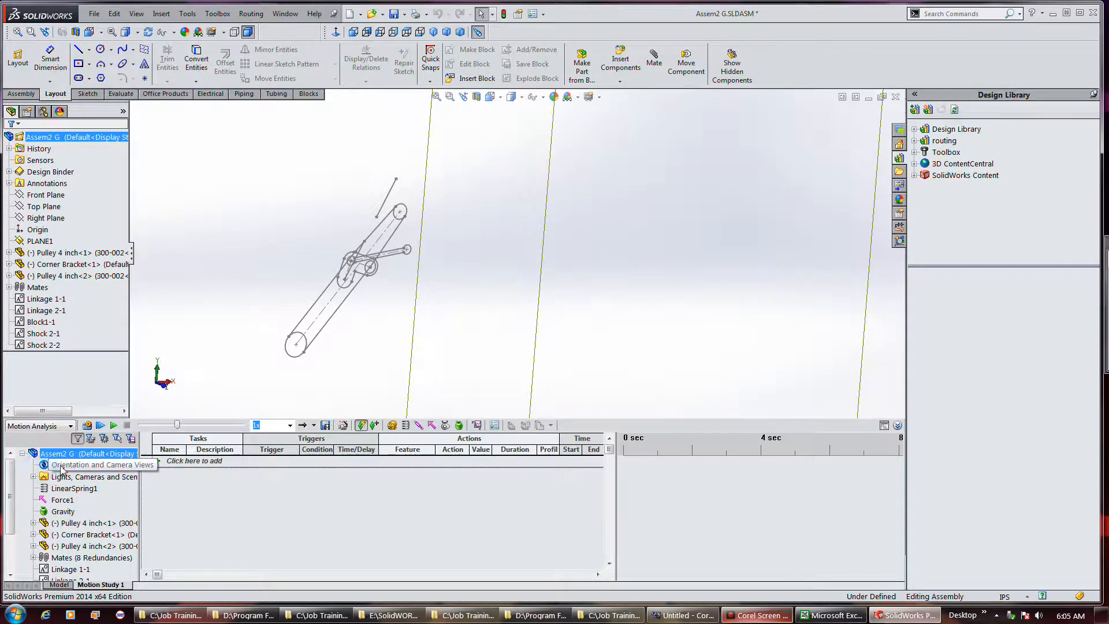
right_click(62, 466)
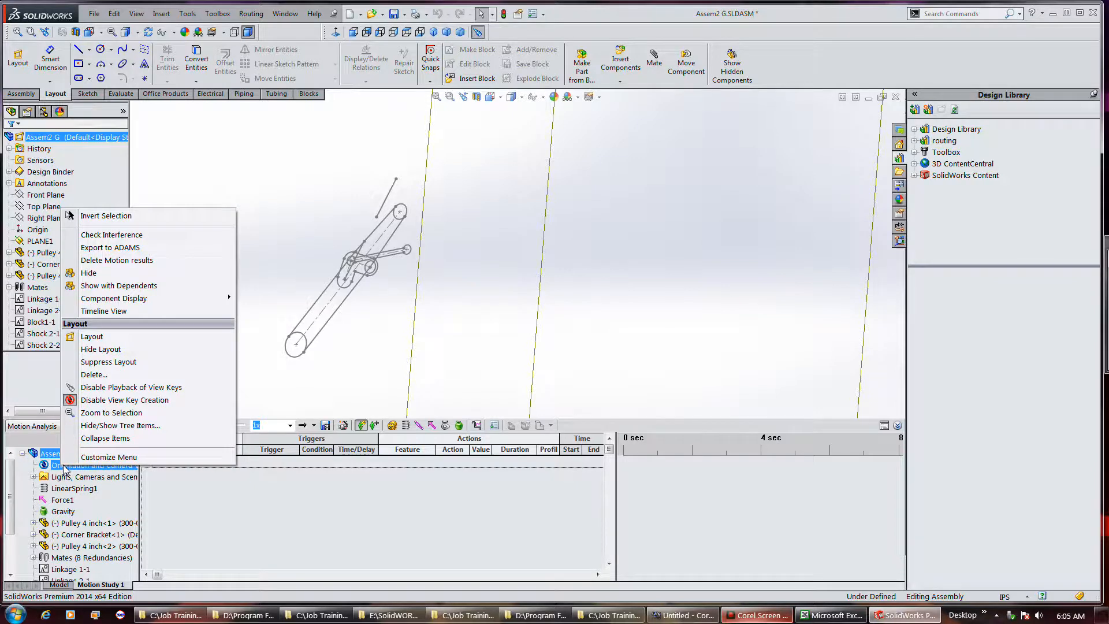
left_click(132, 412)
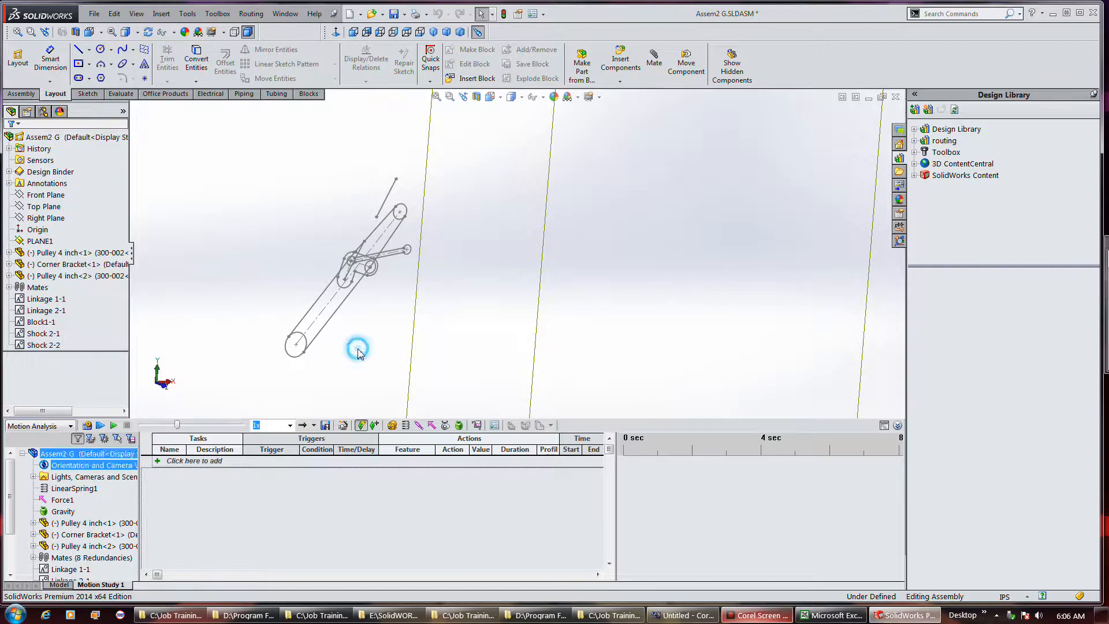
middle_click_drag(488, 334, 386, 330)
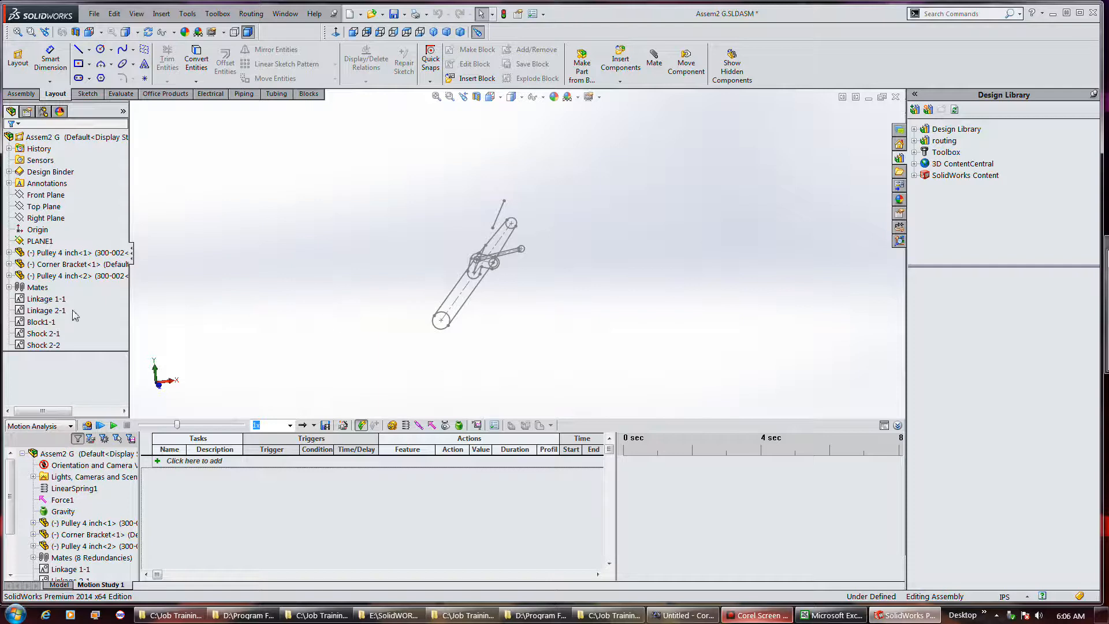
Examine the standard, advanced and mechanical mate types in the Mate command, and close it without adding a mate.
left_click(47, 310)
left_click(29, 93)
left_click(103, 57)
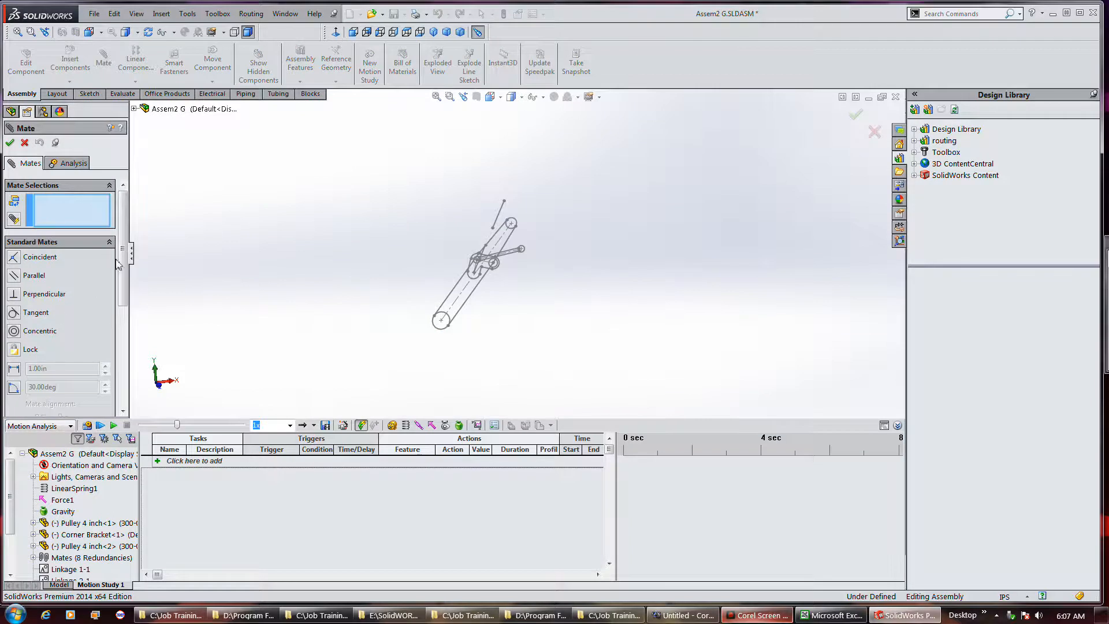
scroll(60, 316, "down", 5)
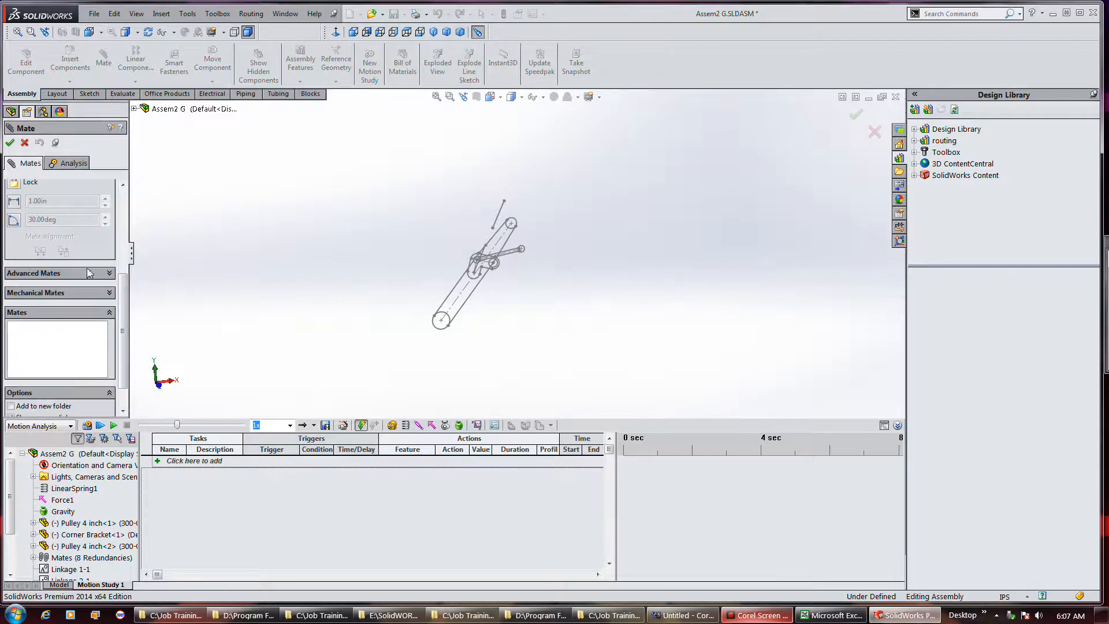
left_click_drag(121, 287, 138, 243)
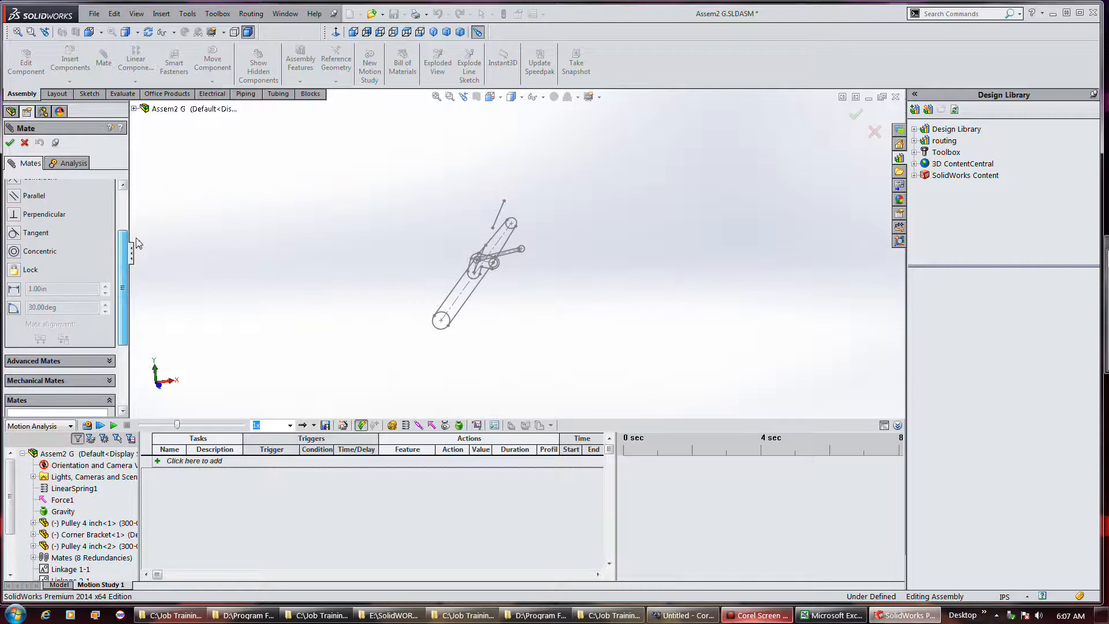
left_click(107, 361)
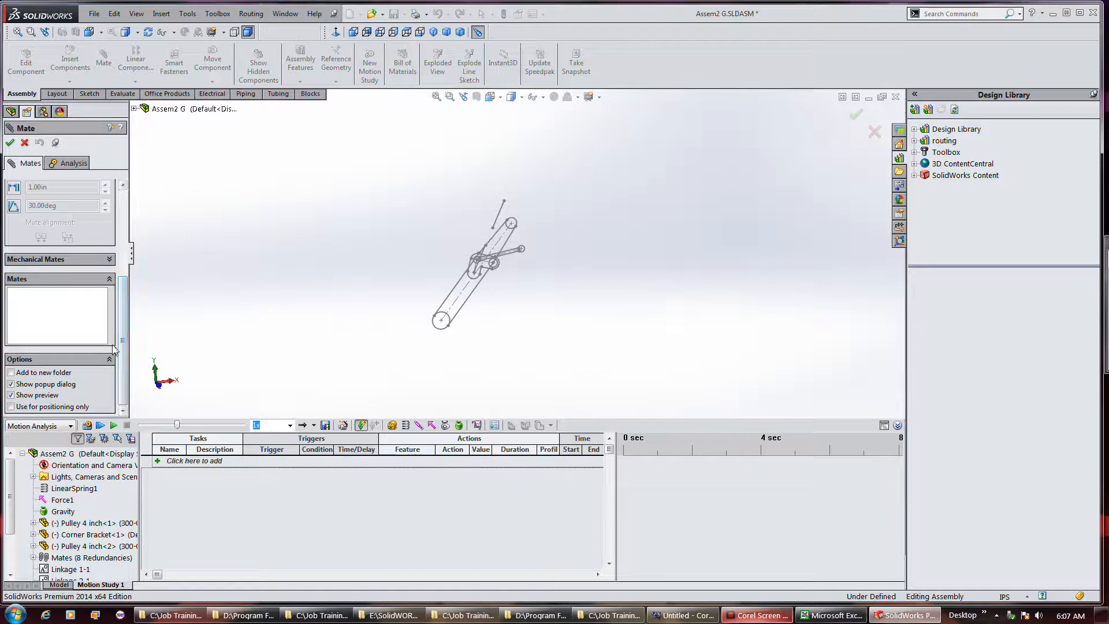
scroll(114, 347, "up", 3)
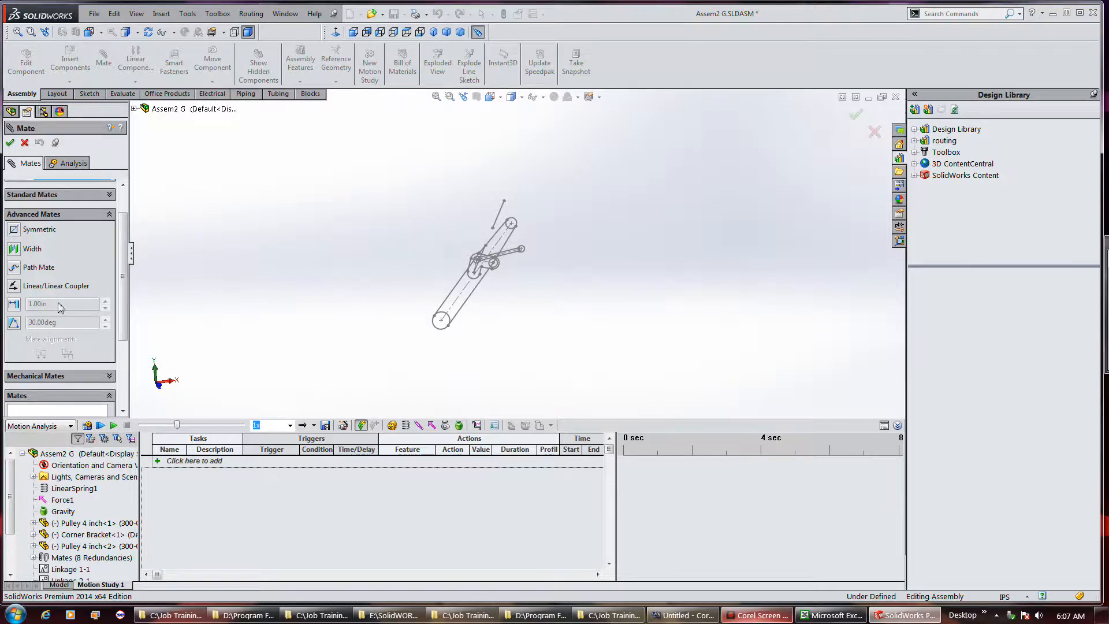
left_click(70, 373)
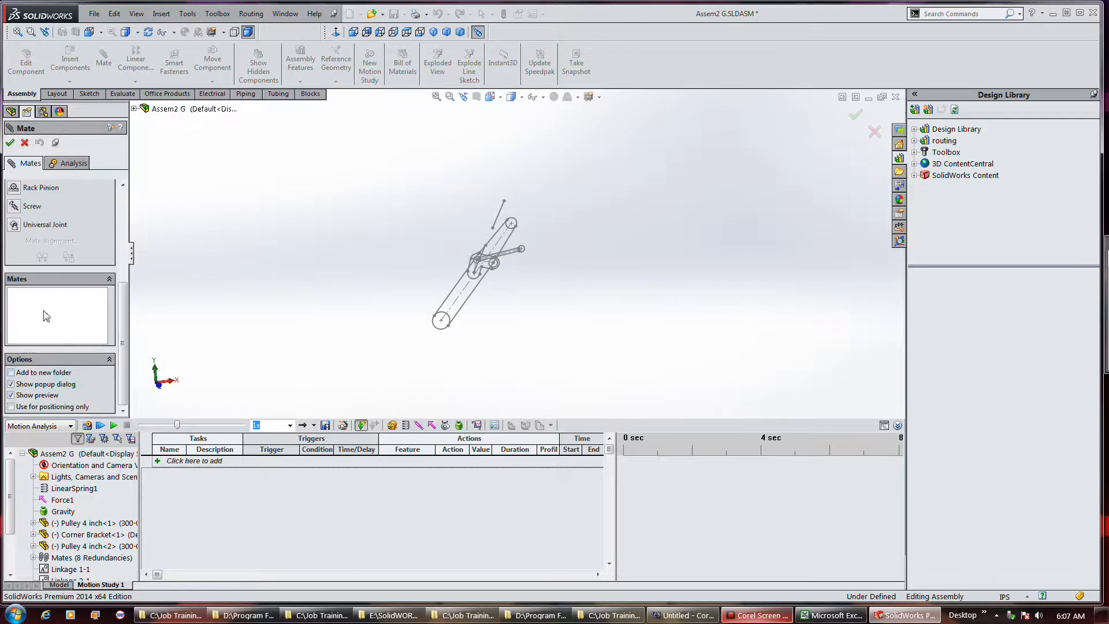
scroll(80, 245, "down", 3)
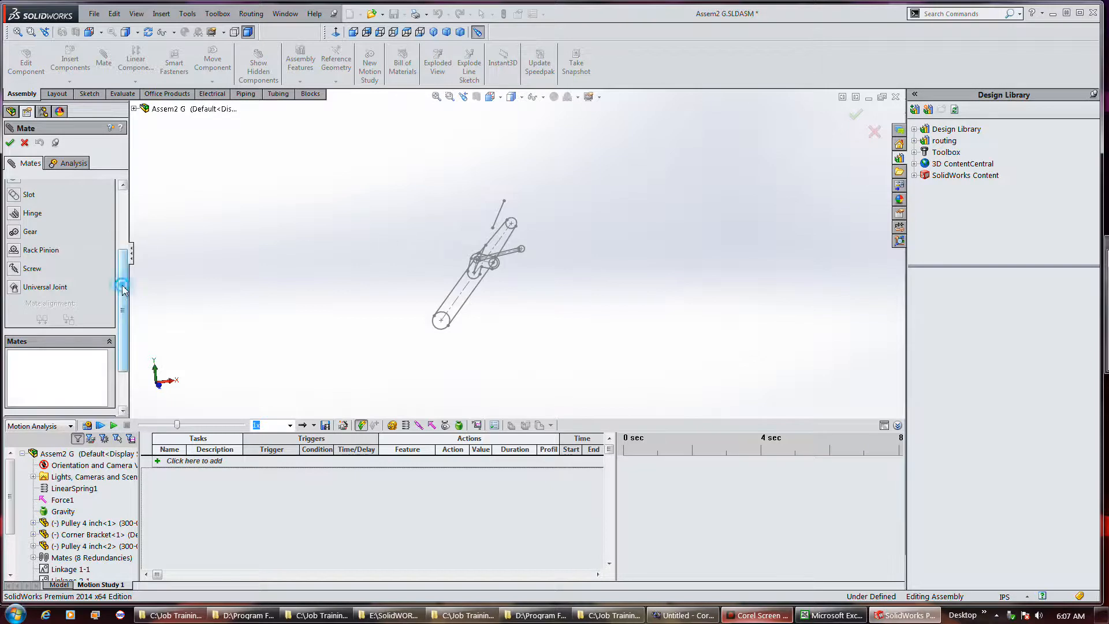
left_click_drag(123, 291, 123, 268)
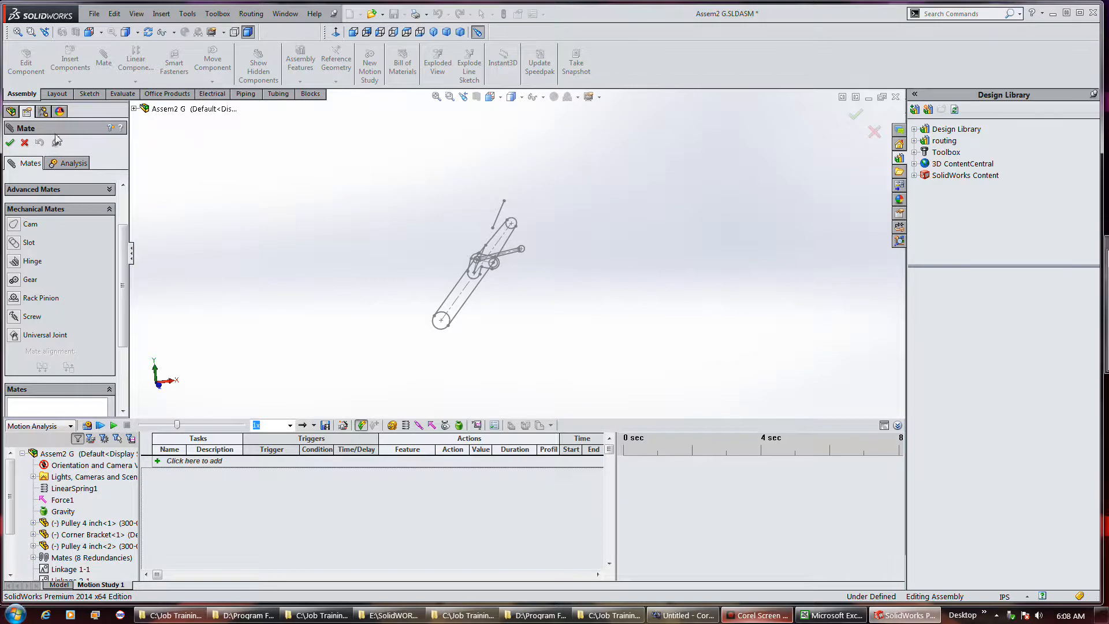
left_click(11, 142)
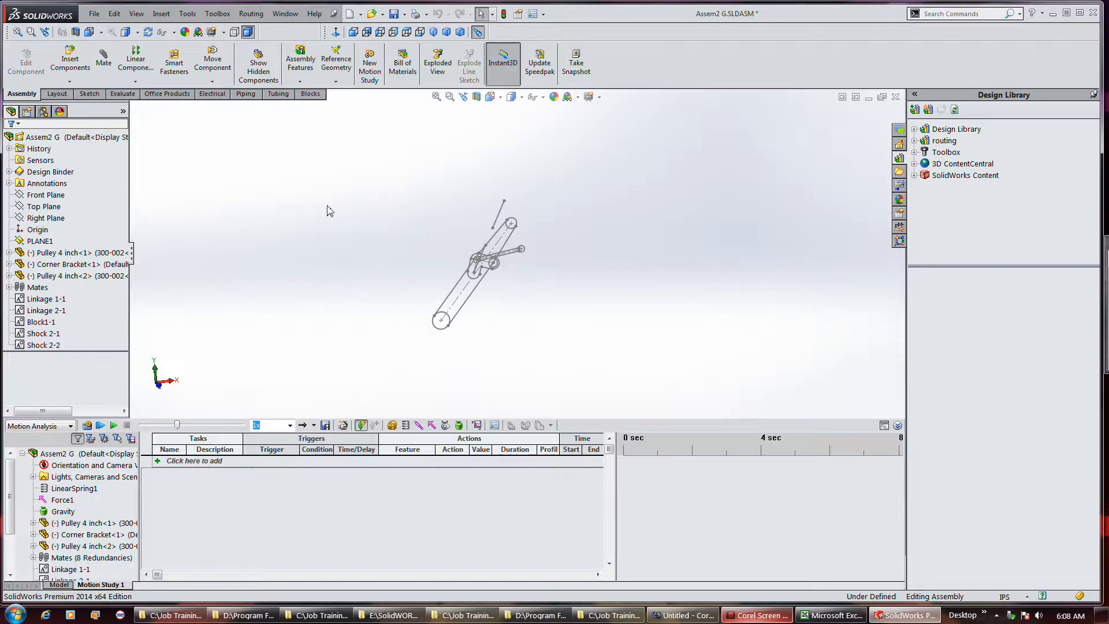
Open Interference Detection for the whole assembly and close it without calculating.
left_click(56, 323)
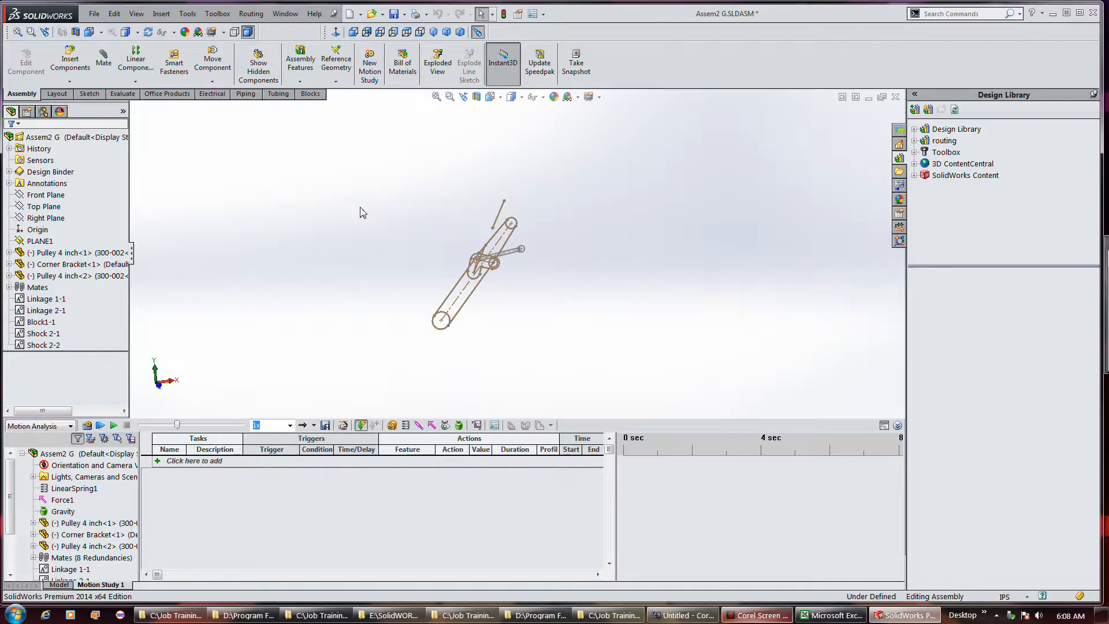
left_click(754, 615)
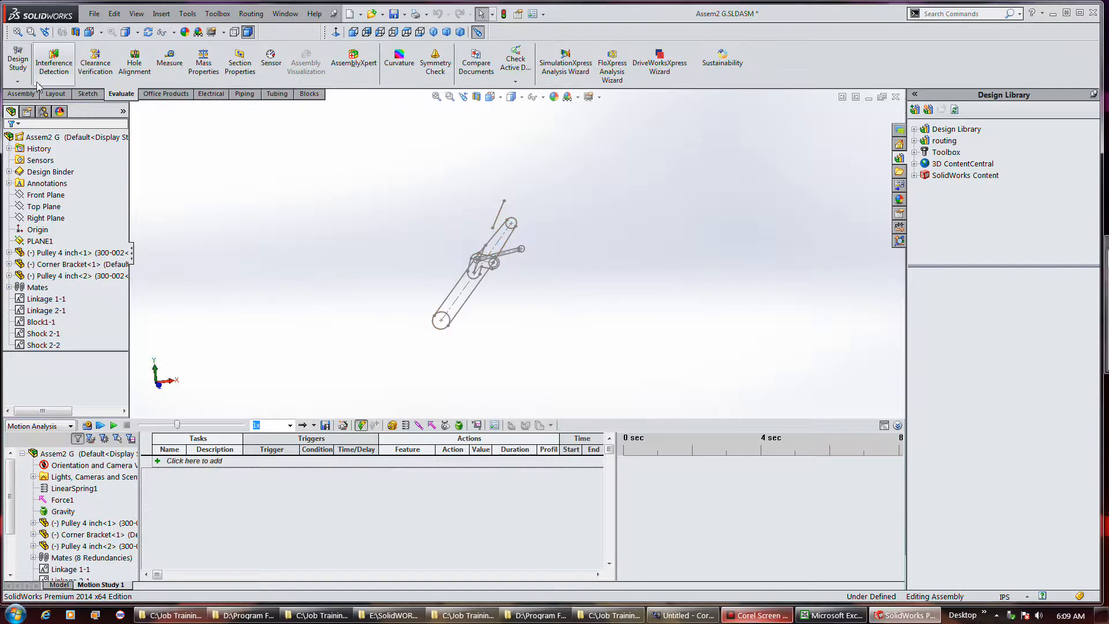
left_click(54, 64)
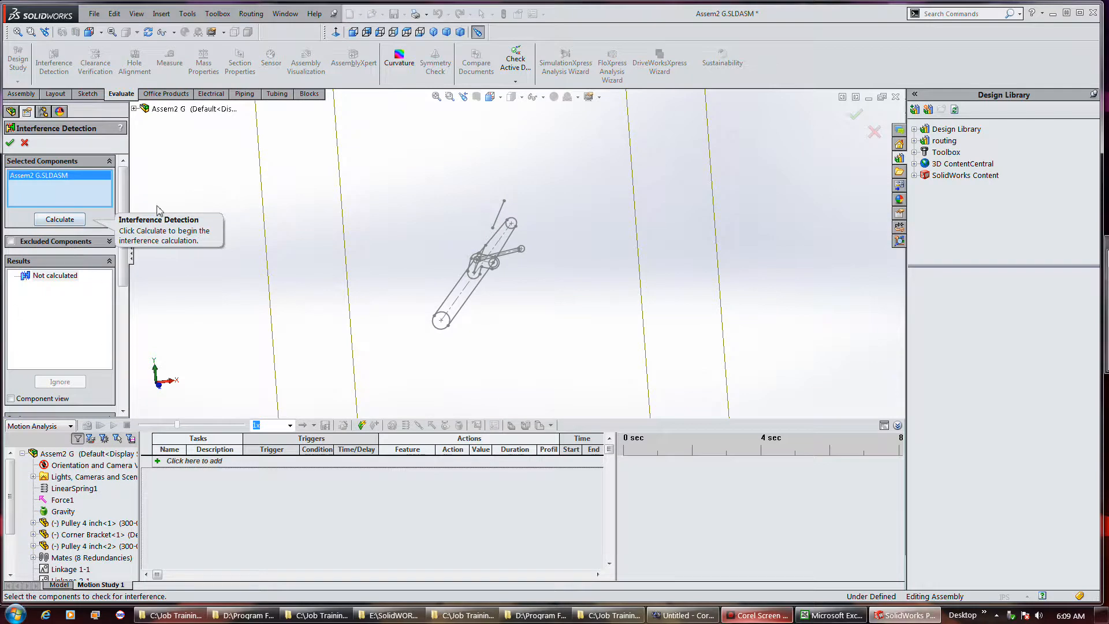
left_click(25, 143)
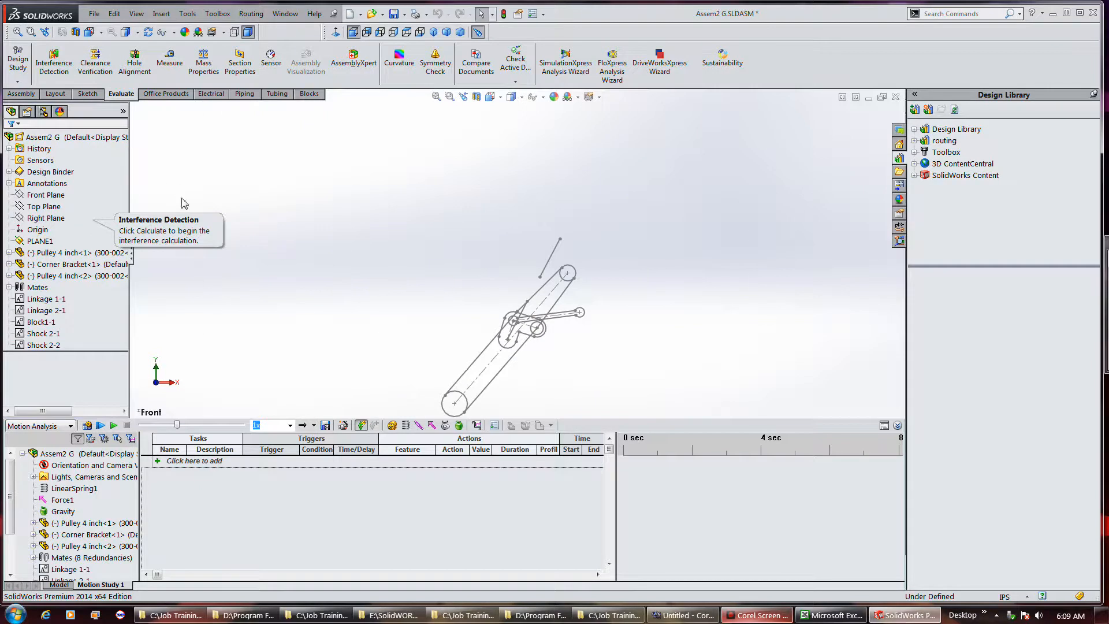
left_click(33, 94)
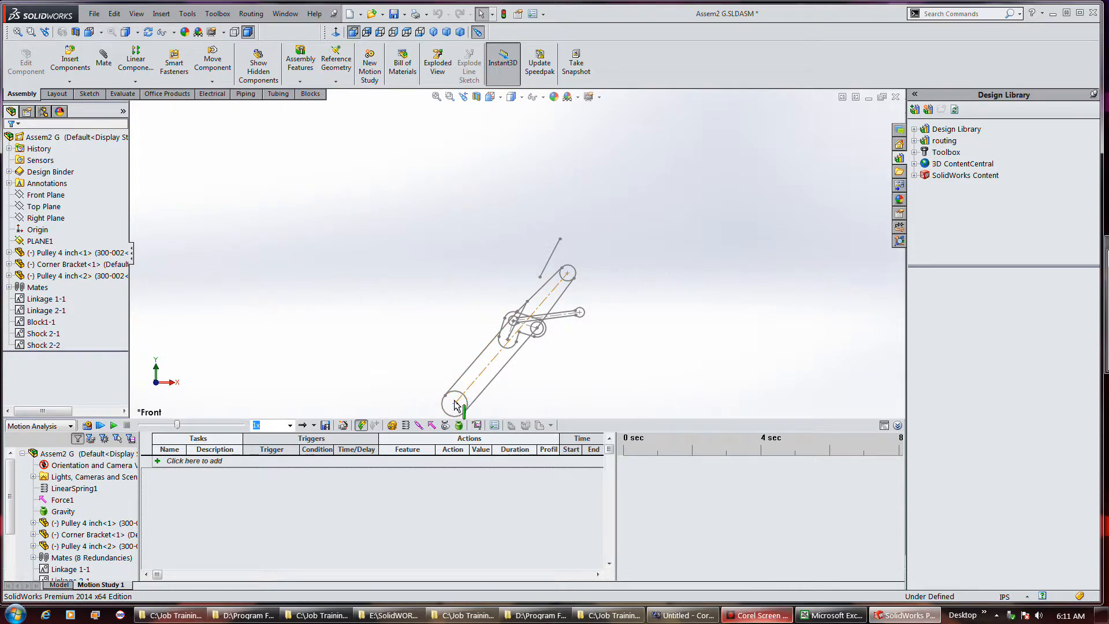
Start a linear motor (actuator) in the motion study with Servo Motor motion controlled by Velocity.
left_click(396, 430)
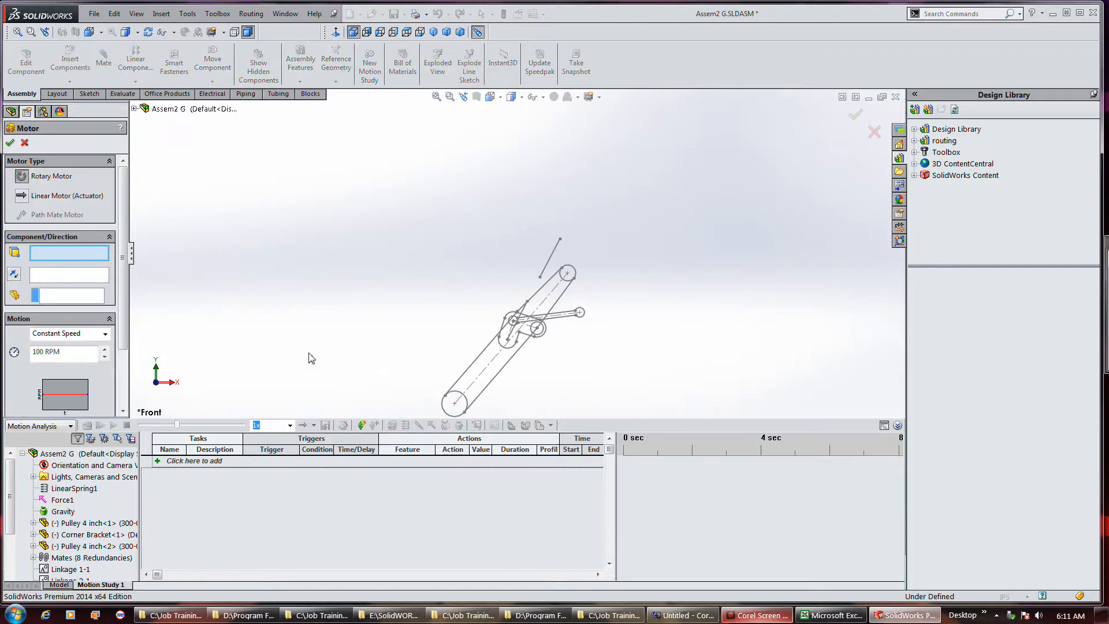
left_click(90, 334)
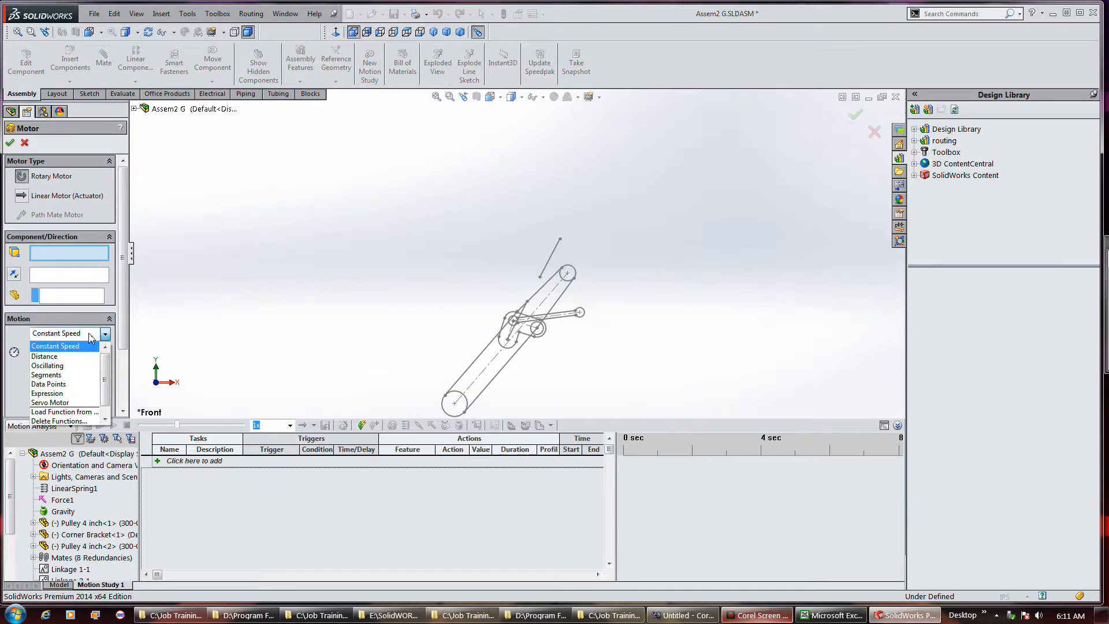
left_click(76, 402)
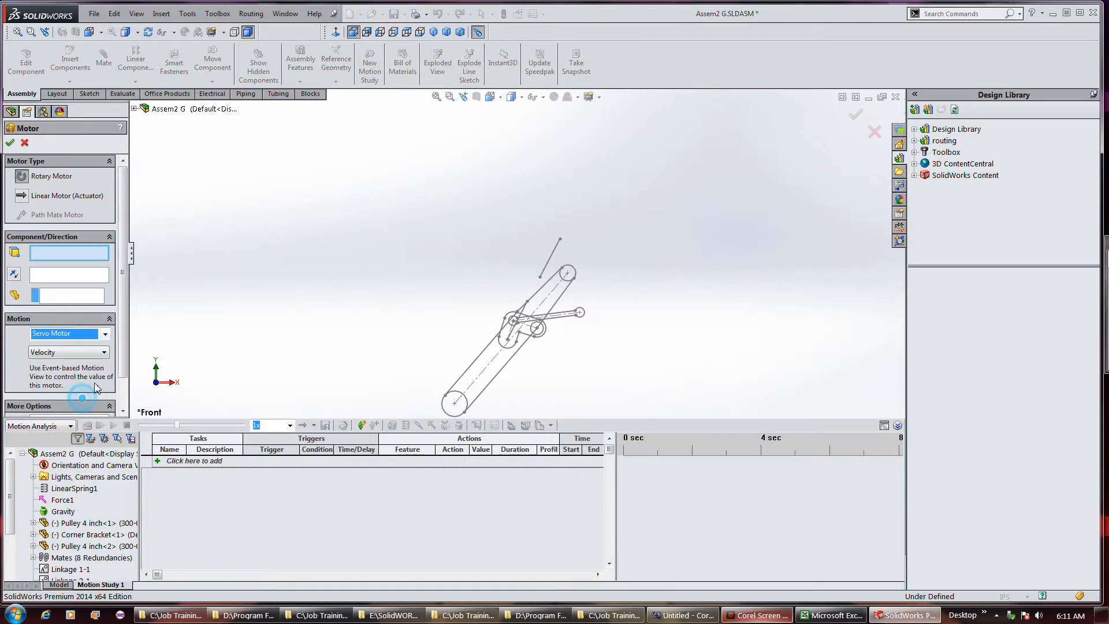
left_click(84, 352)
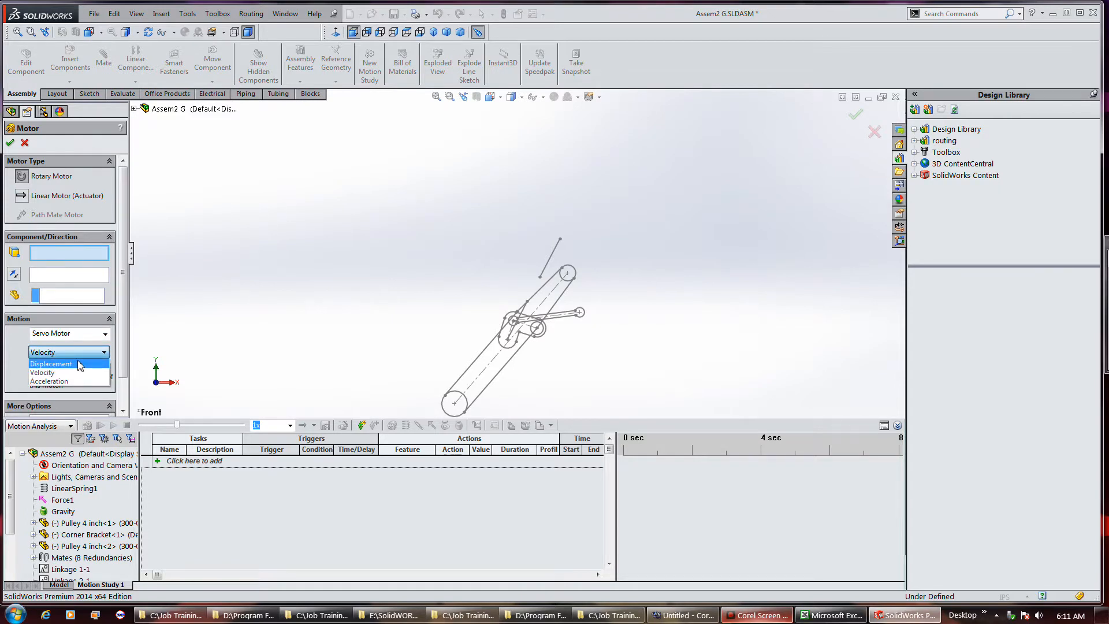
left_click(79, 335)
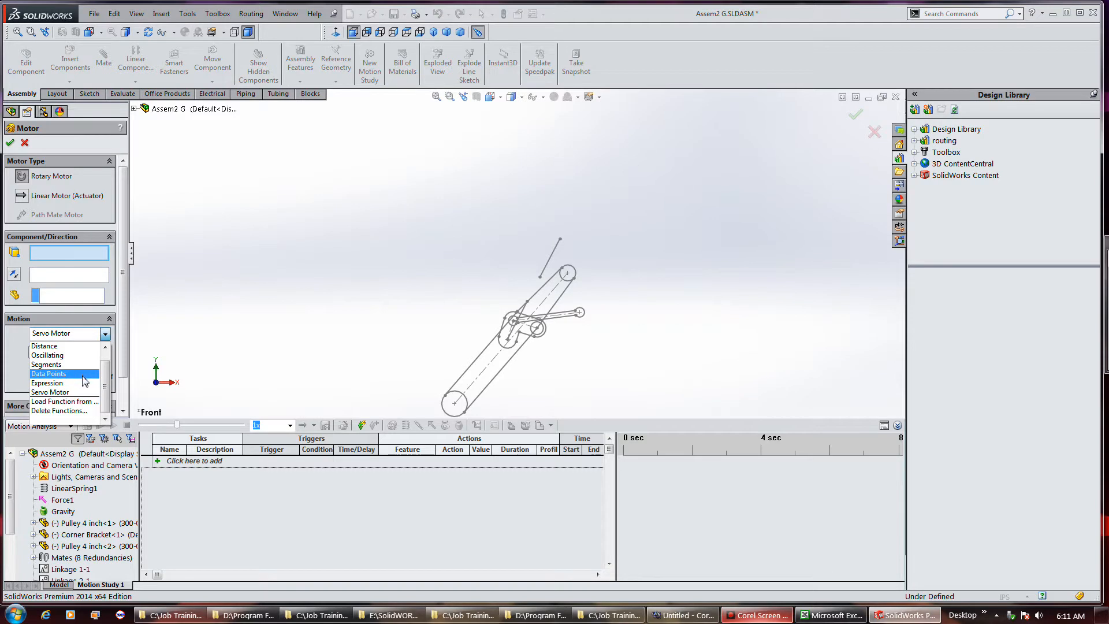
left_click(72, 200)
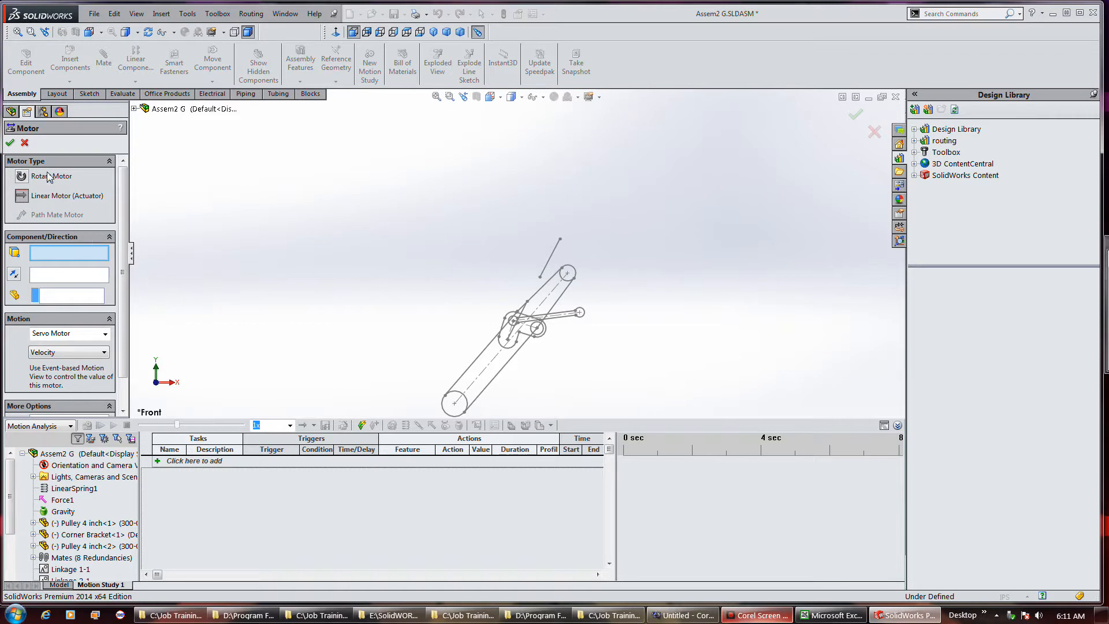
left_click_drag(118, 284, 121, 332)
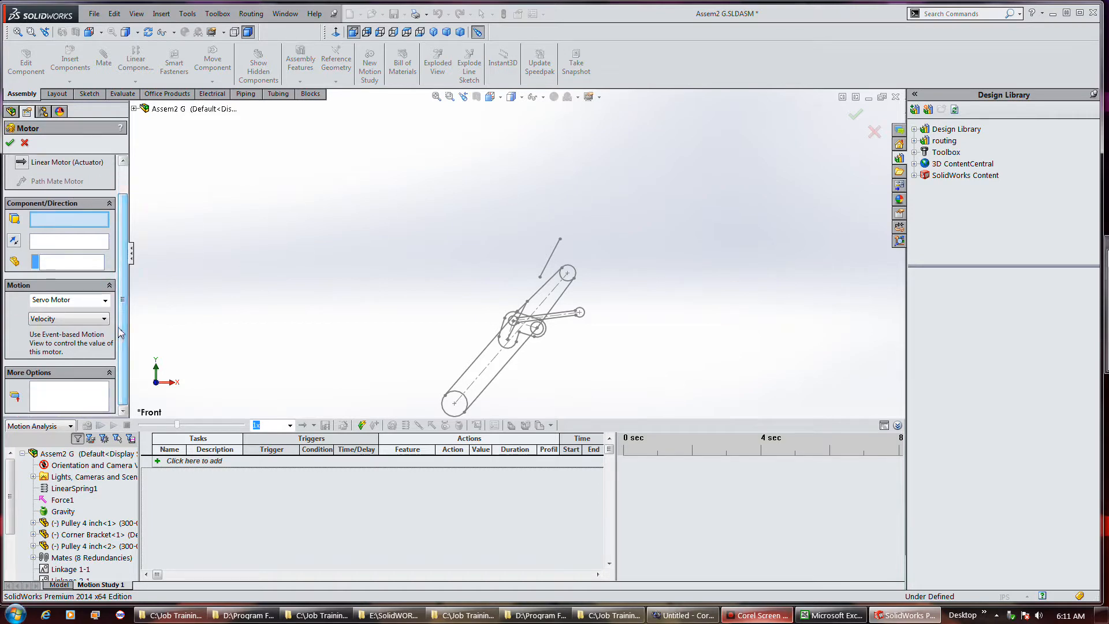